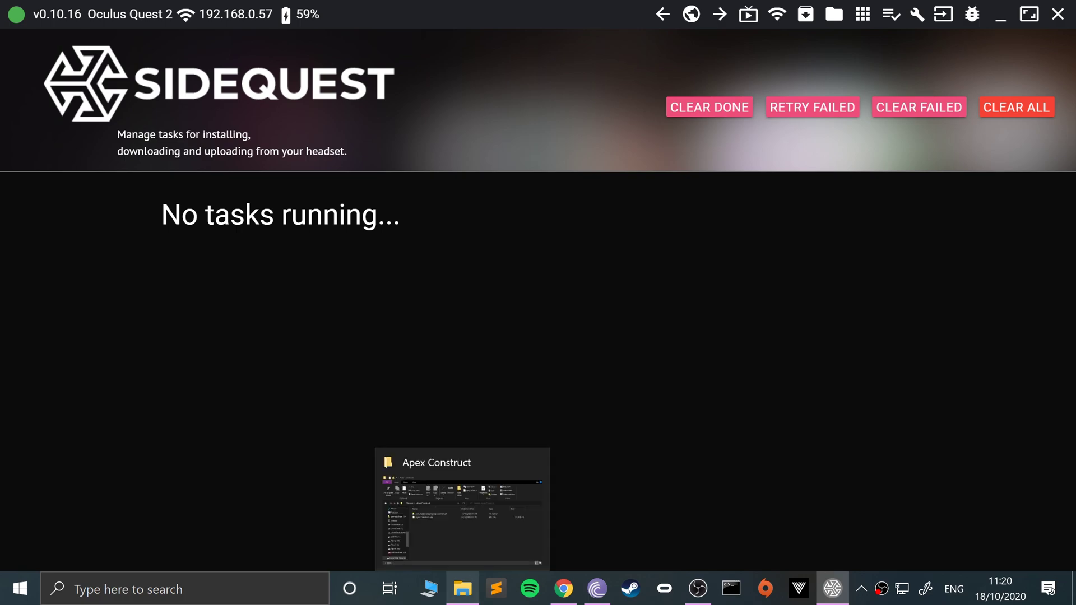
- Install Apex Construct.apk from the Apex Construct folder onto the headset through SideQuest
click(463, 588)
drag(447, 426, 431, 276)
click(443, 387)
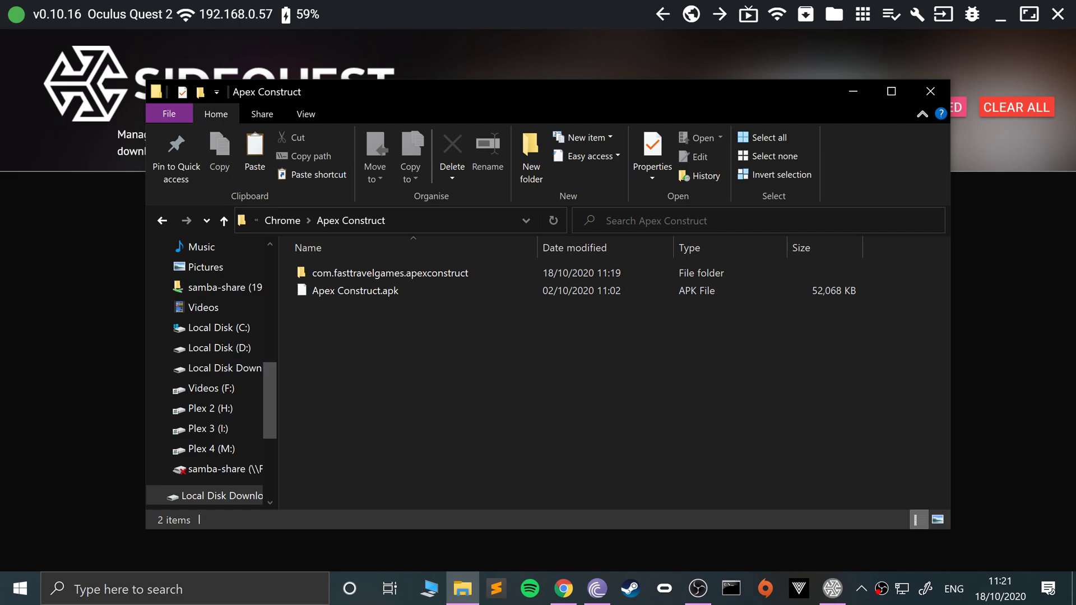
drag(348, 290, 119, 264)
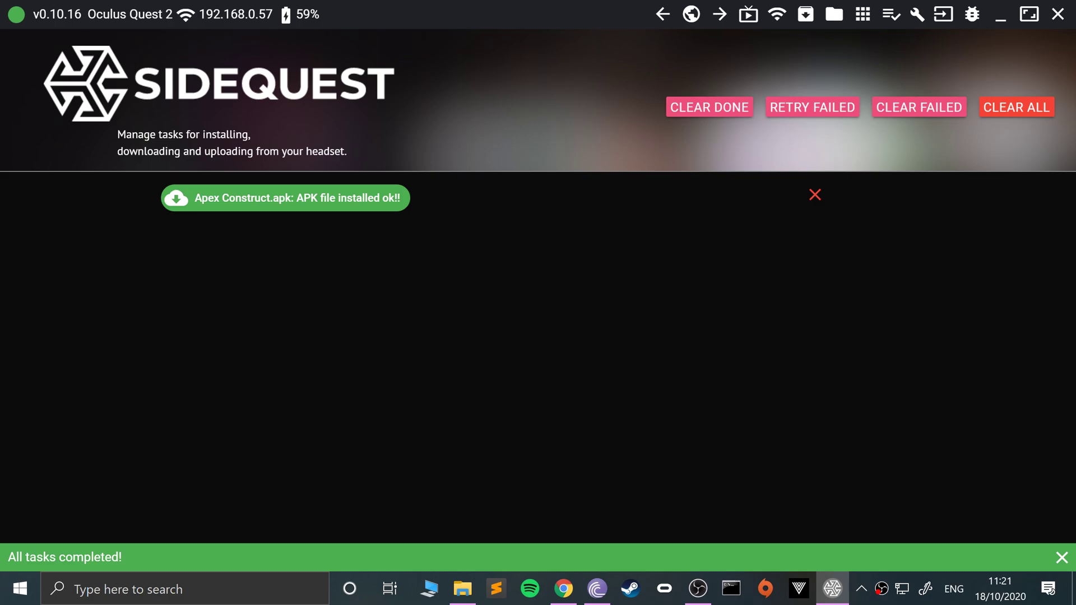
- Look inside the com.fasttravelgames.apexconstruct folder in File Explorer, and return to the Apex Construct folder
click(463, 589)
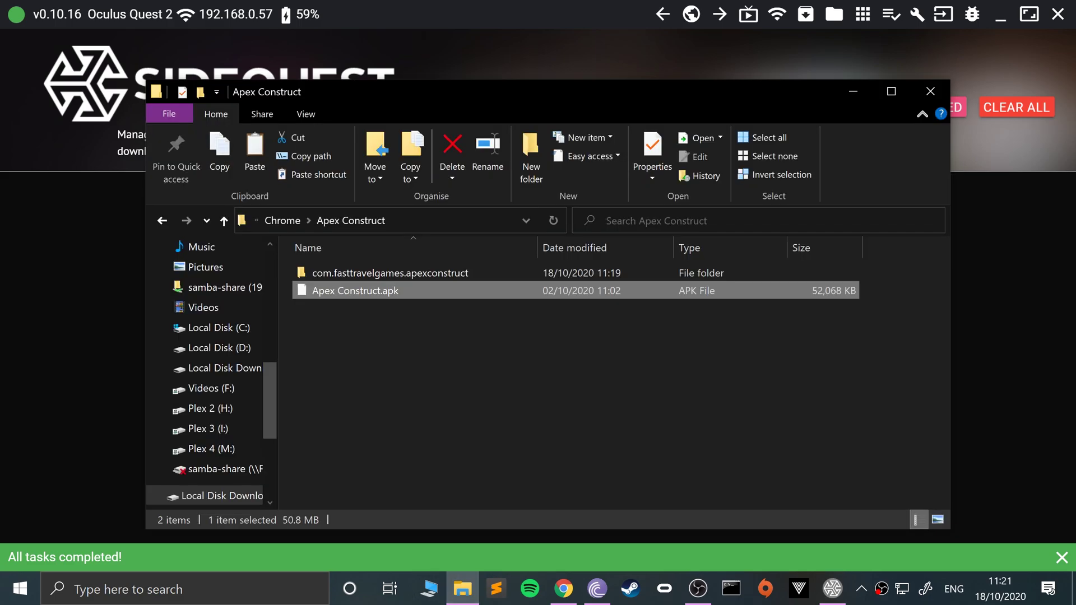
key(Up)
key(Return)
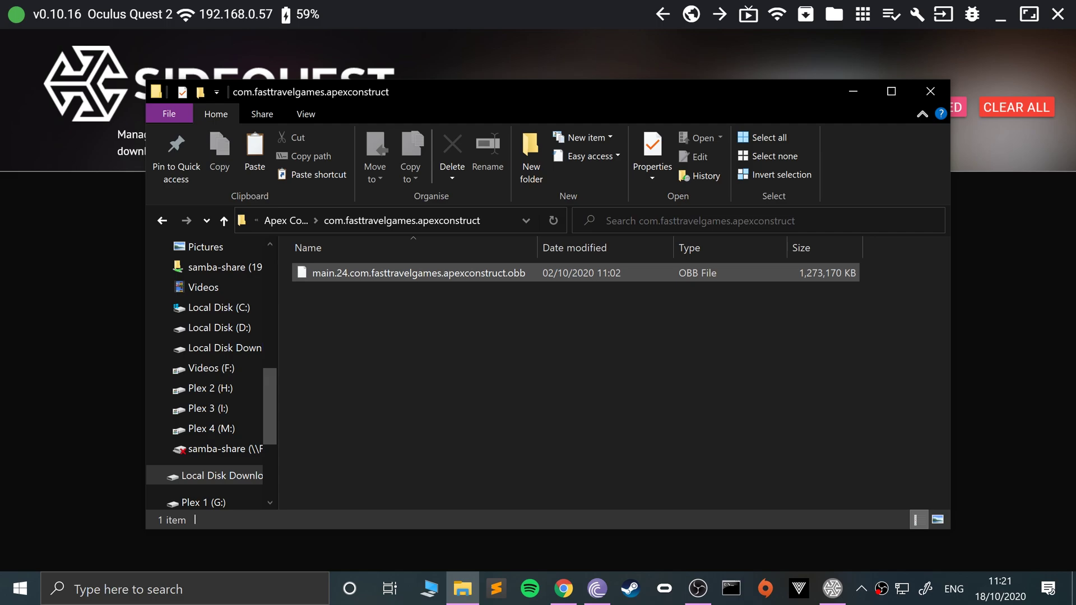
key(BackSpace)
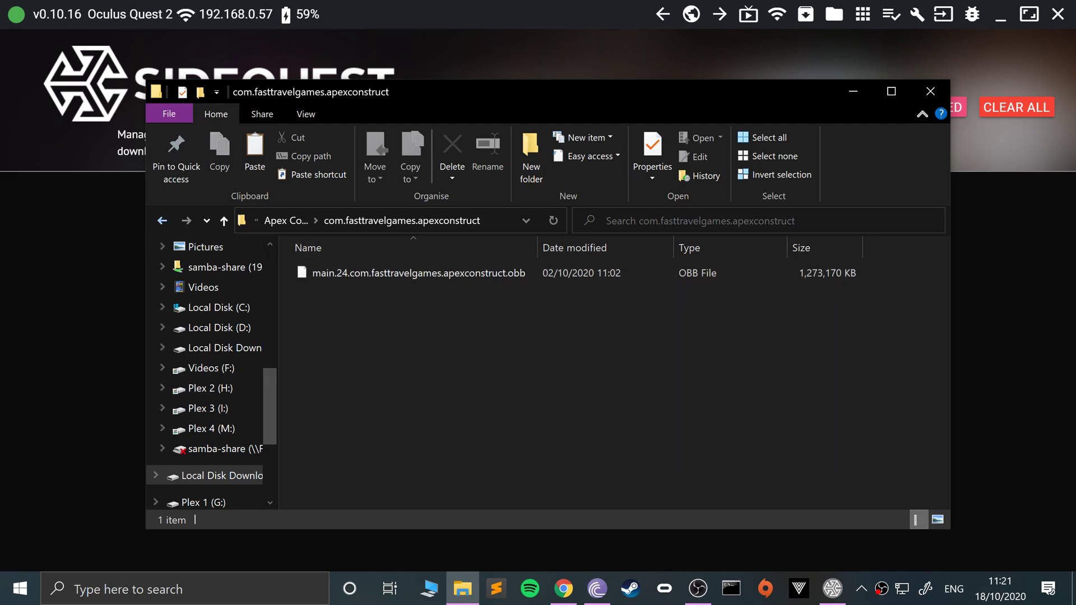
drag(325, 274, 271, 267)
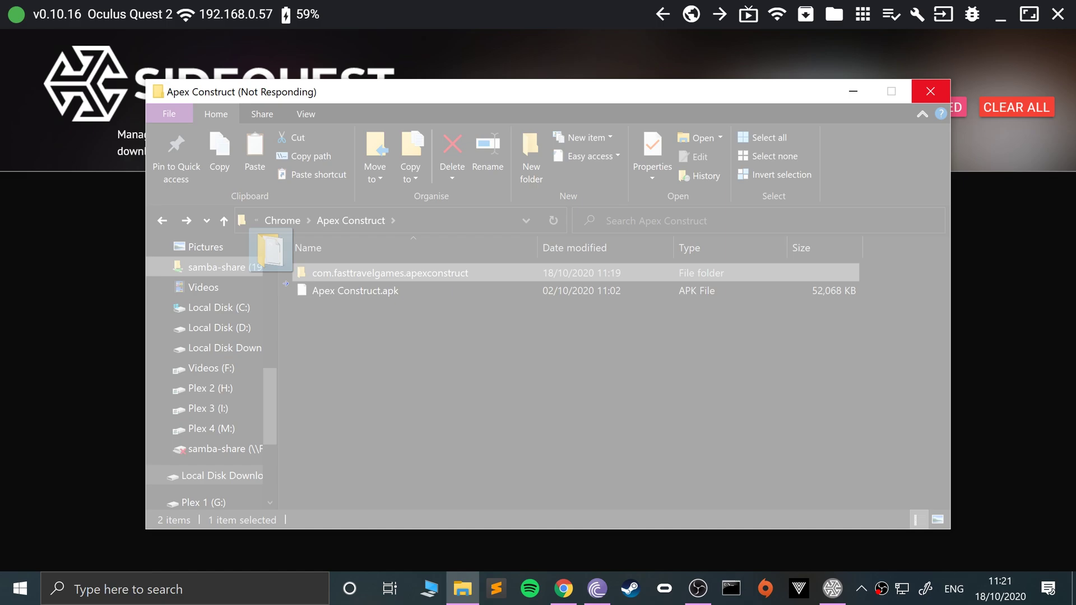
click(931, 91)
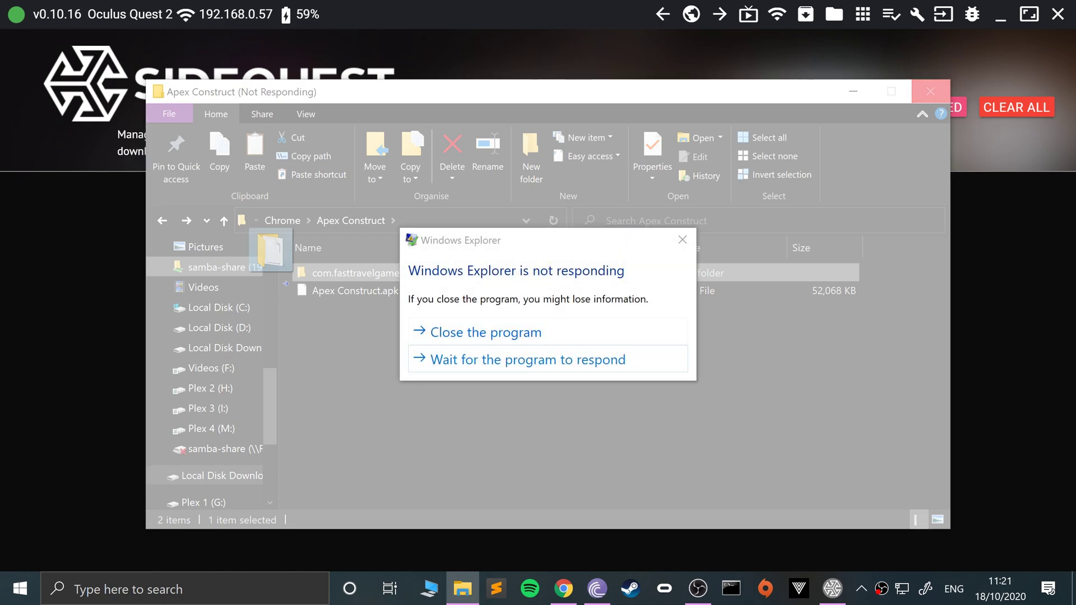
click(930, 92)
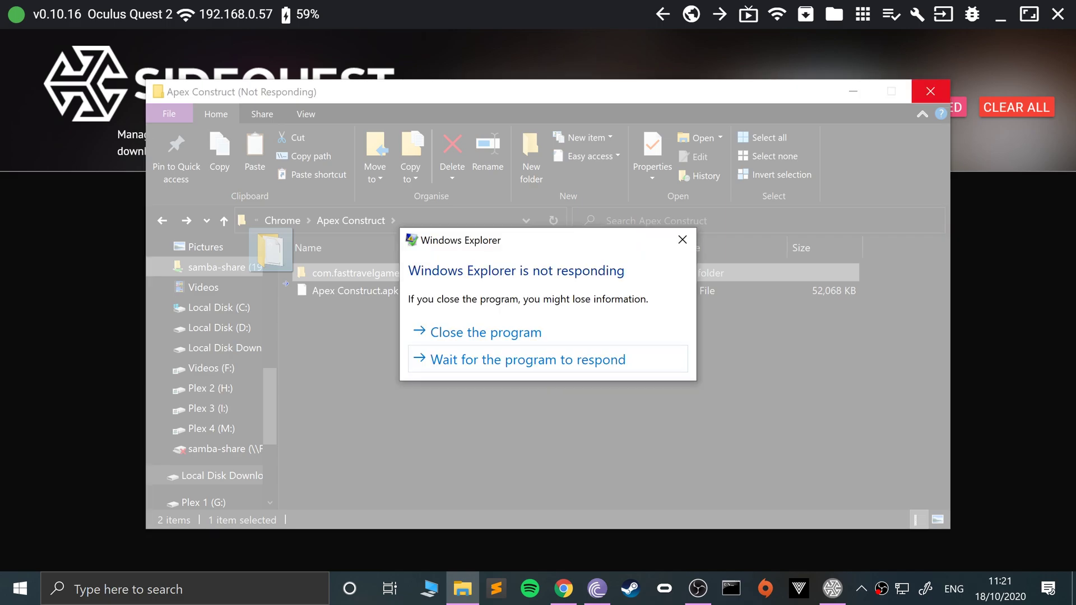
click(487, 333)
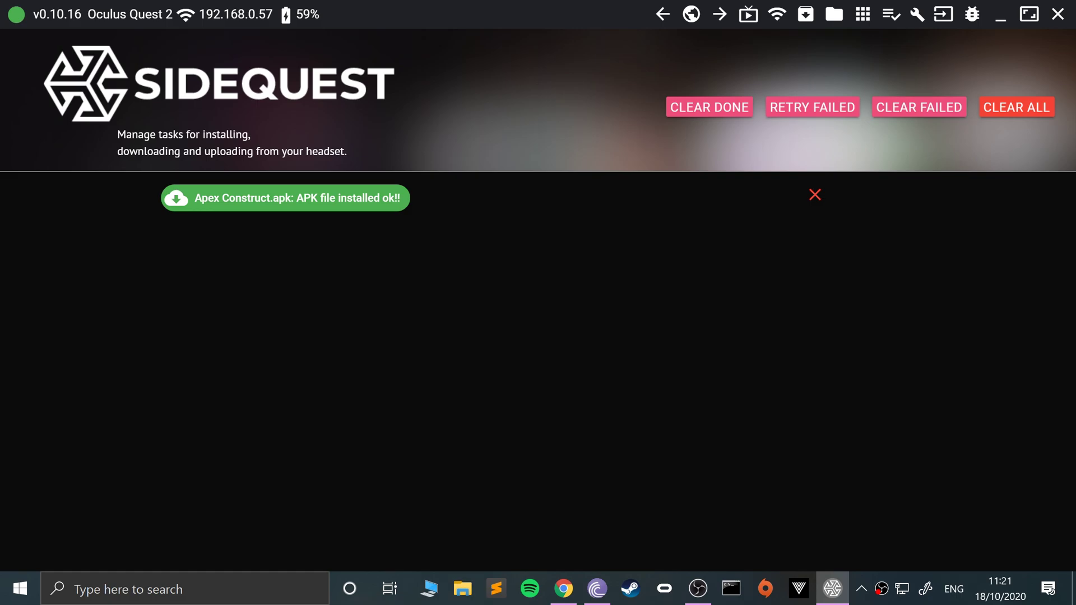
- Open the Apex Construct folder inside Chrome on Local Disk Downloads (E:) in a new File Explorer window
click(462, 589)
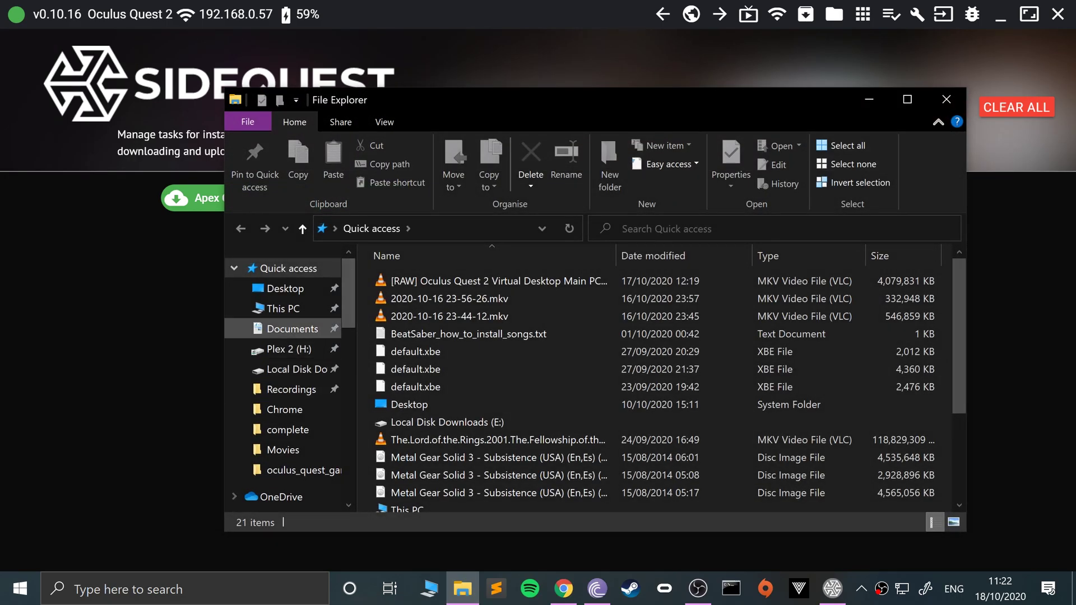
scroll(290, 393, down, 4)
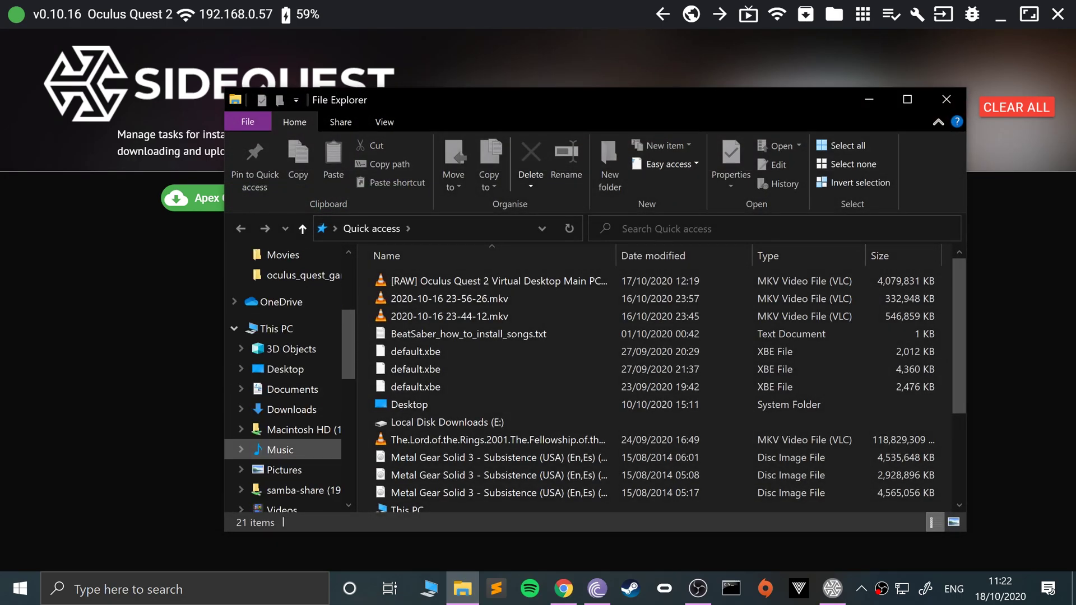
scroll(291, 437, down, 2)
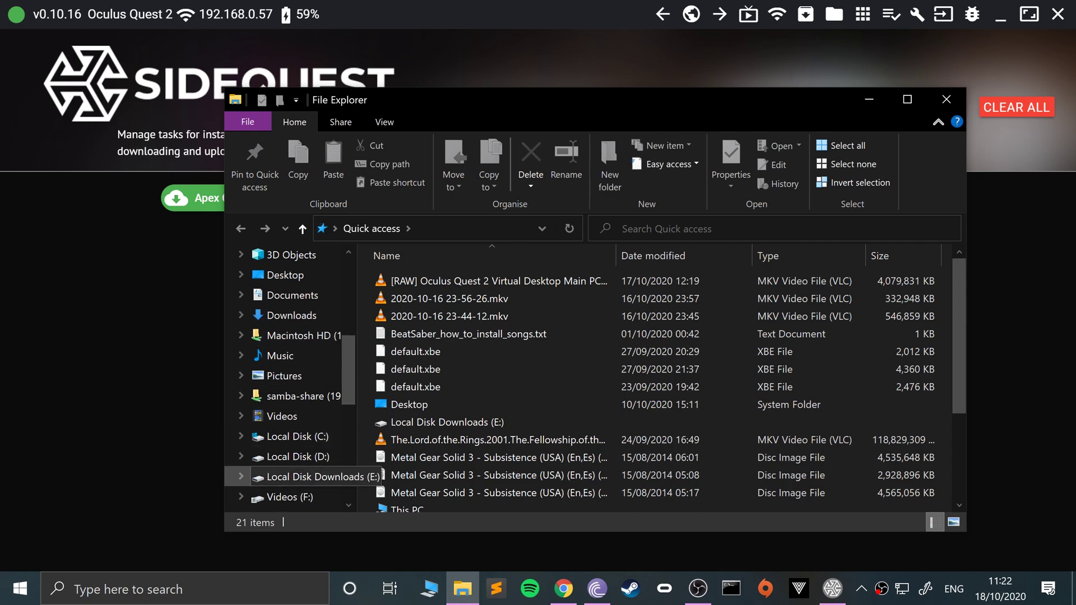
click(298, 477)
scroll(290, 393, down, 3)
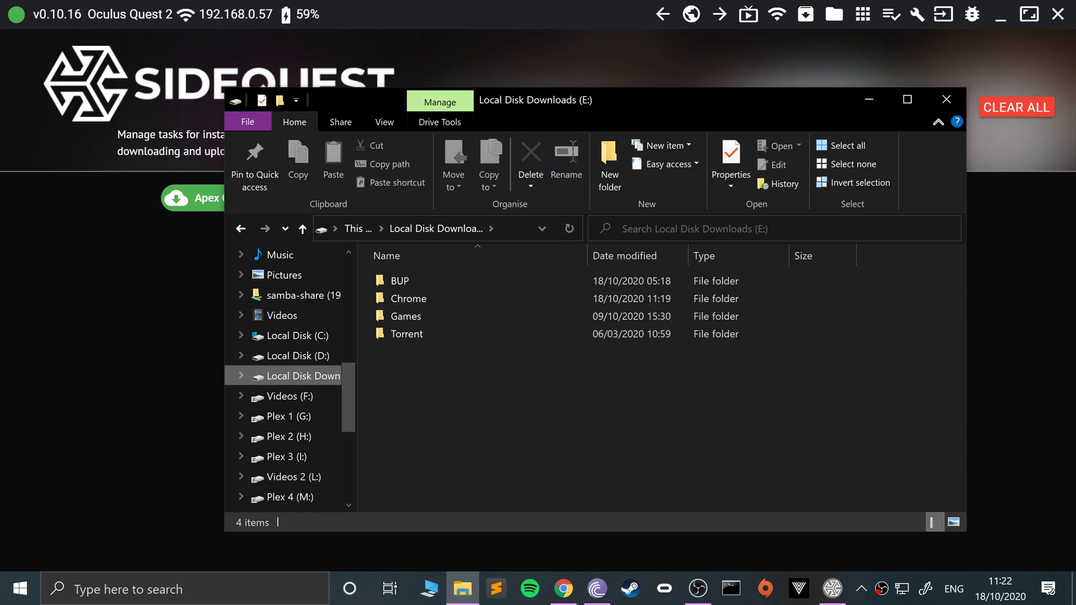
double_click(408, 298)
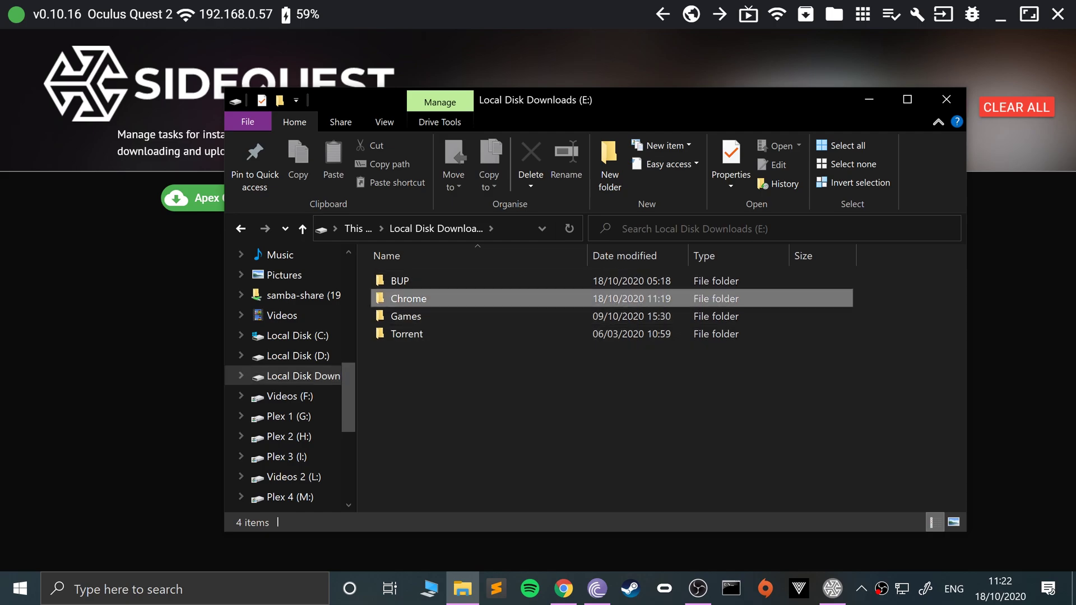
key(Return)
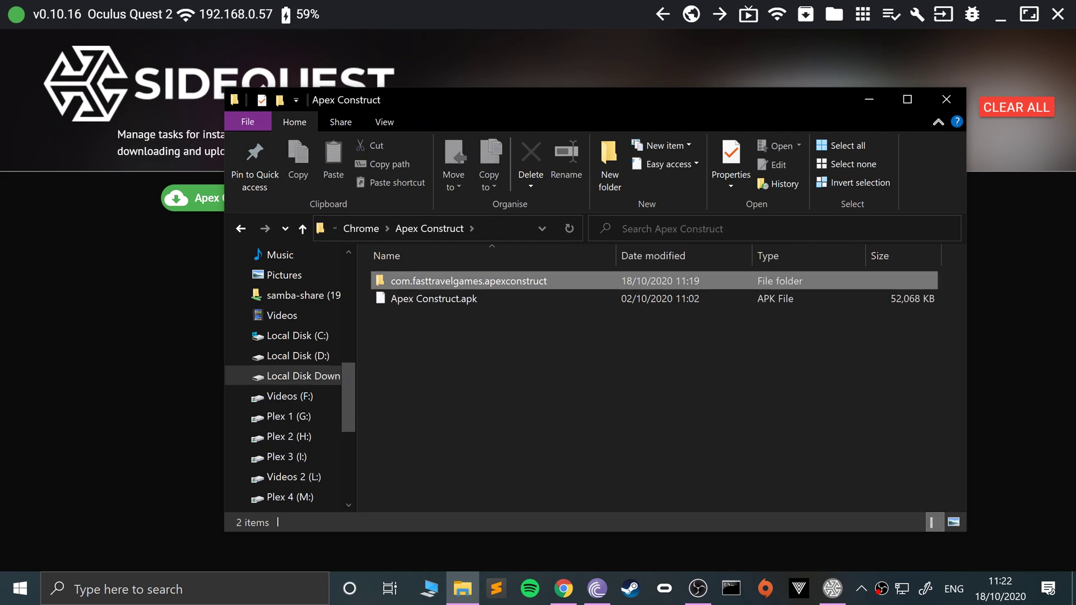
- Switch to SideQuest and open the headset's sdcard > Android > obb folder in its file manager
key(alt+Tab)
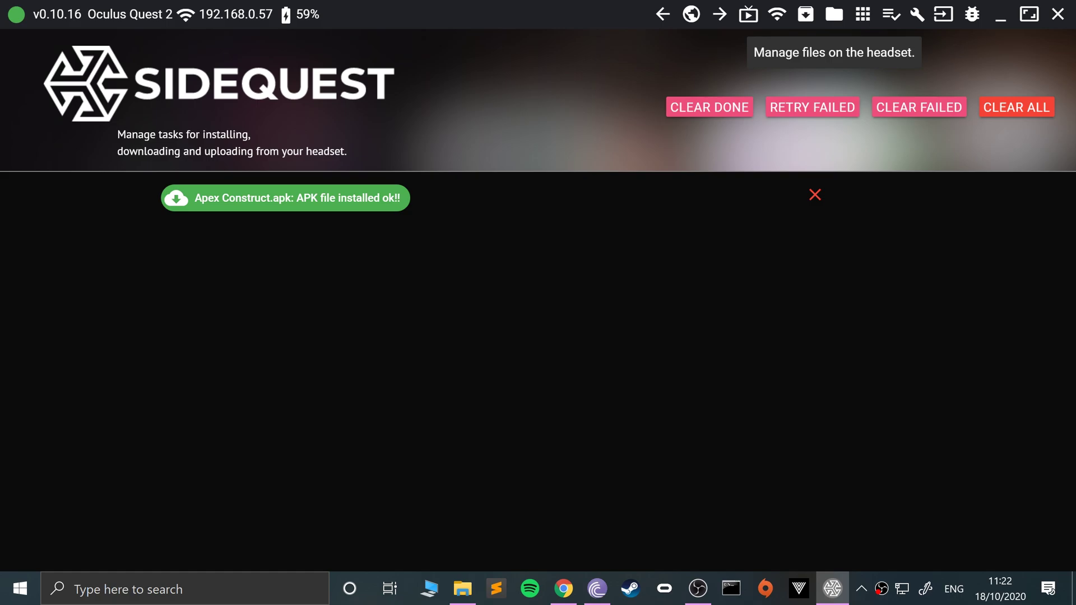
click(834, 14)
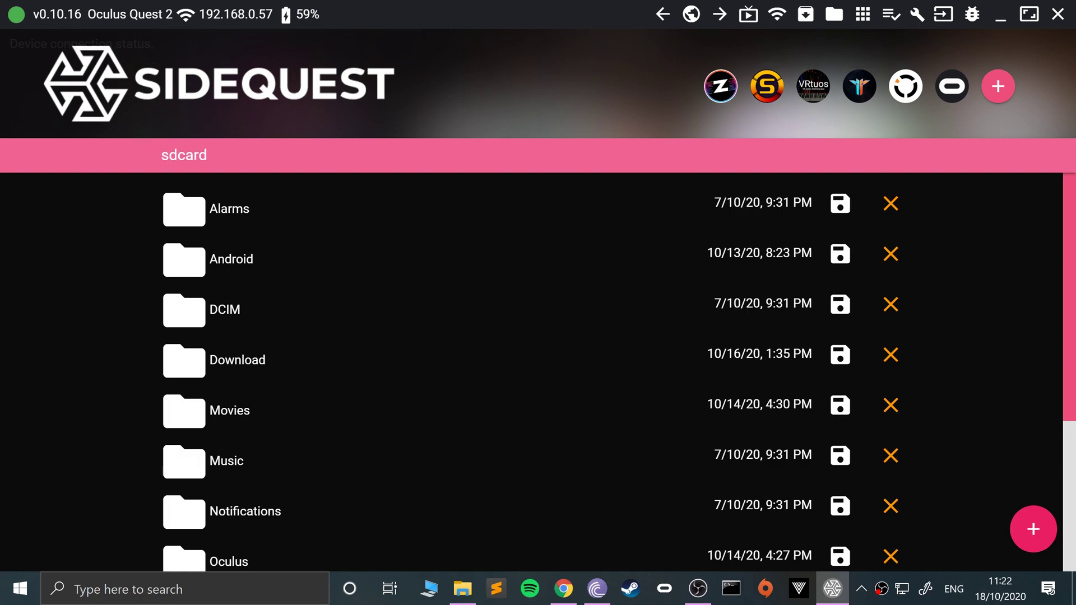
click(231, 259)
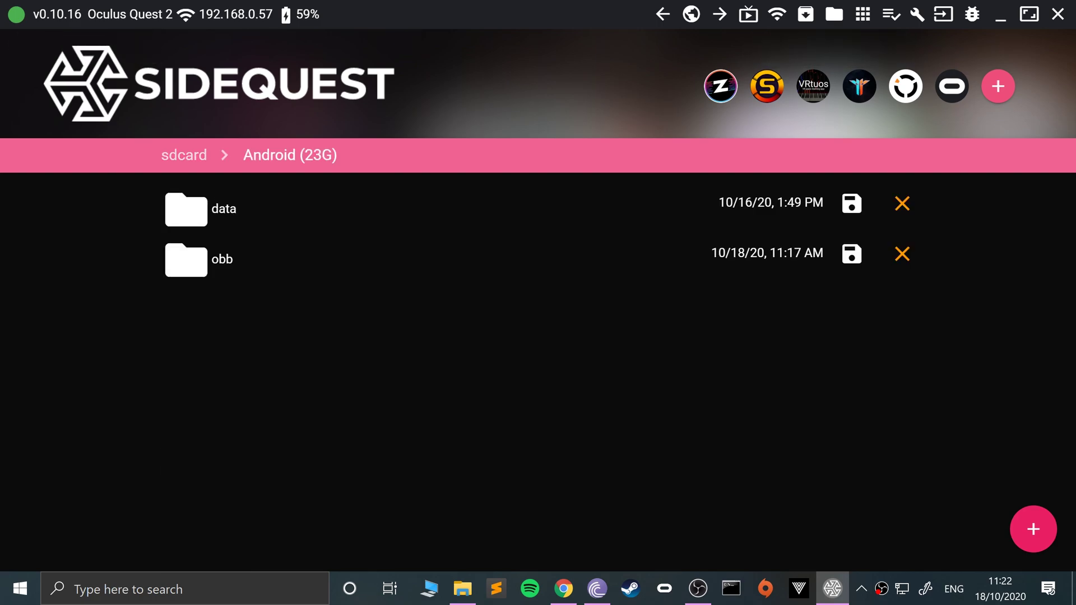
click(221, 260)
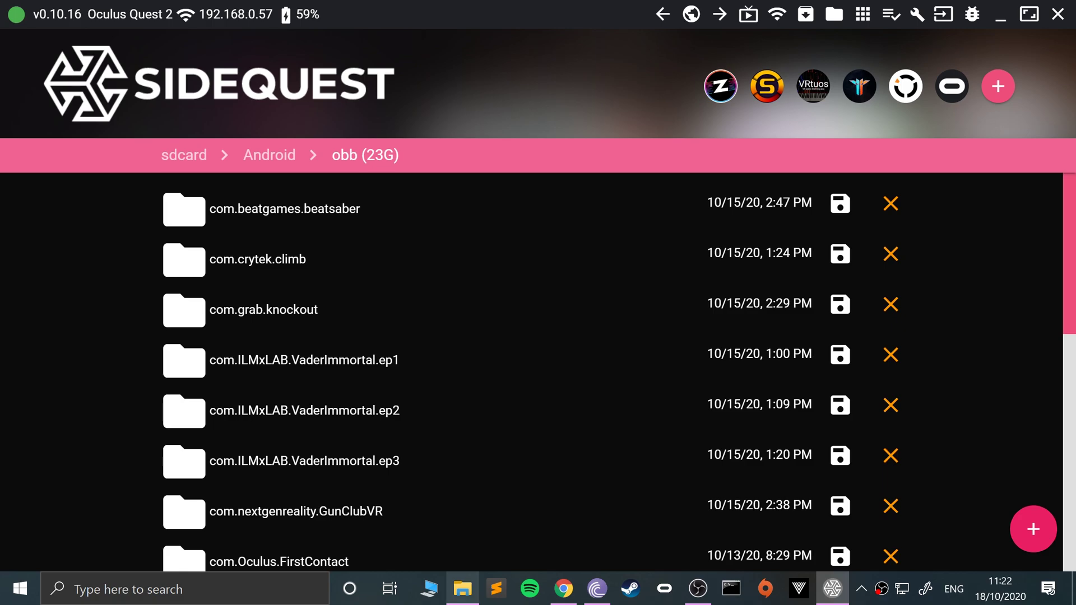
- Upload the com.fasttravelgames.apexconstruct folder into the headset's obb folder and open the list of running tasks
click(462, 589)
drag(448, 281, 74, 386)
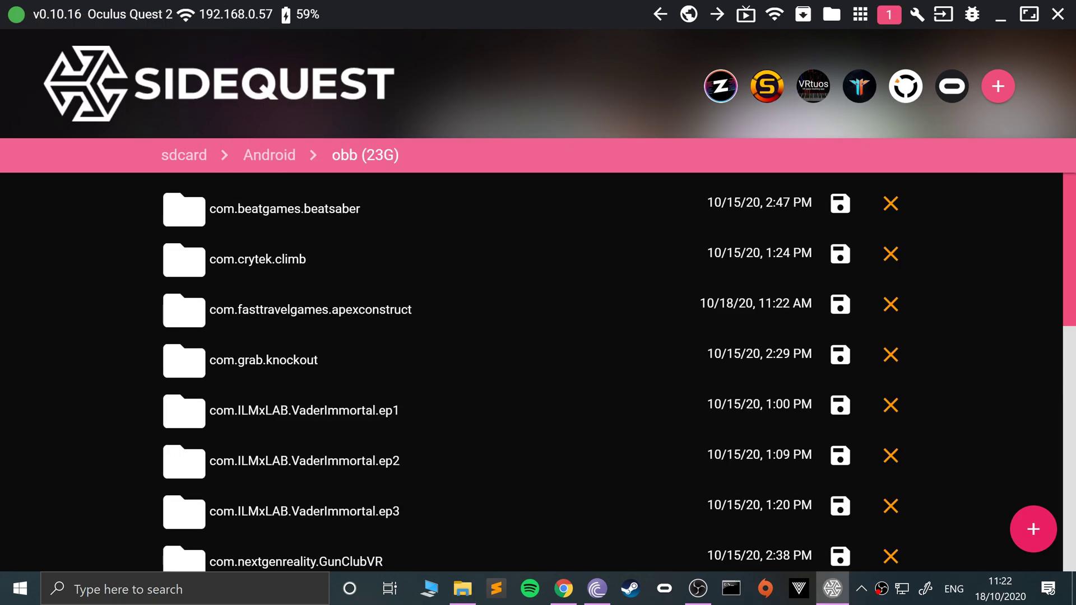
click(889, 14)
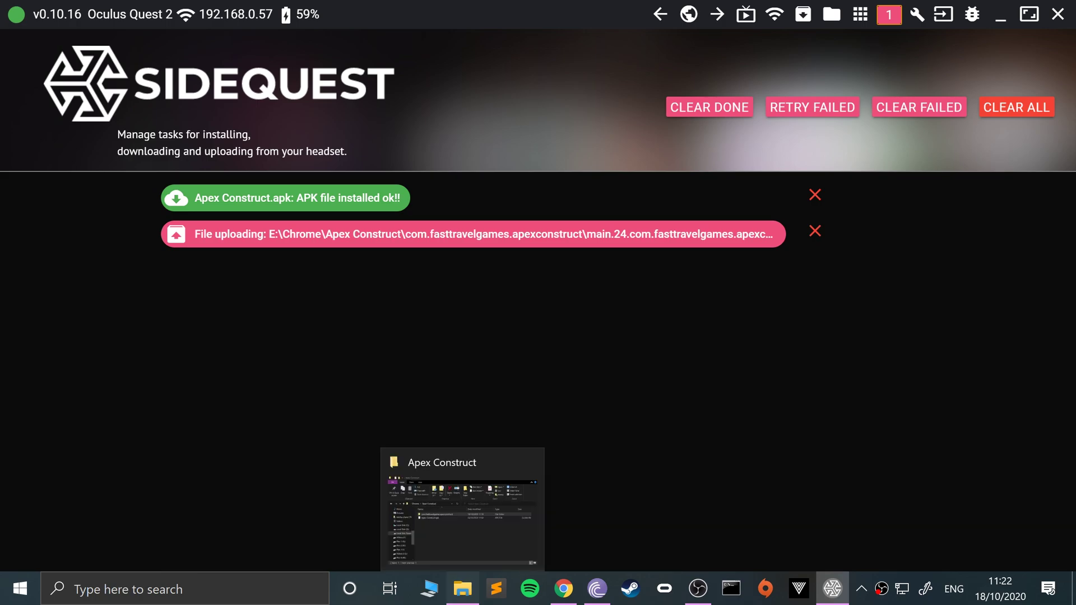
- Check the OBB file inside the local com.fasttravelgames.apexconstruct folder, and return to SideQuest's task list
click(463, 589)
key(Return)
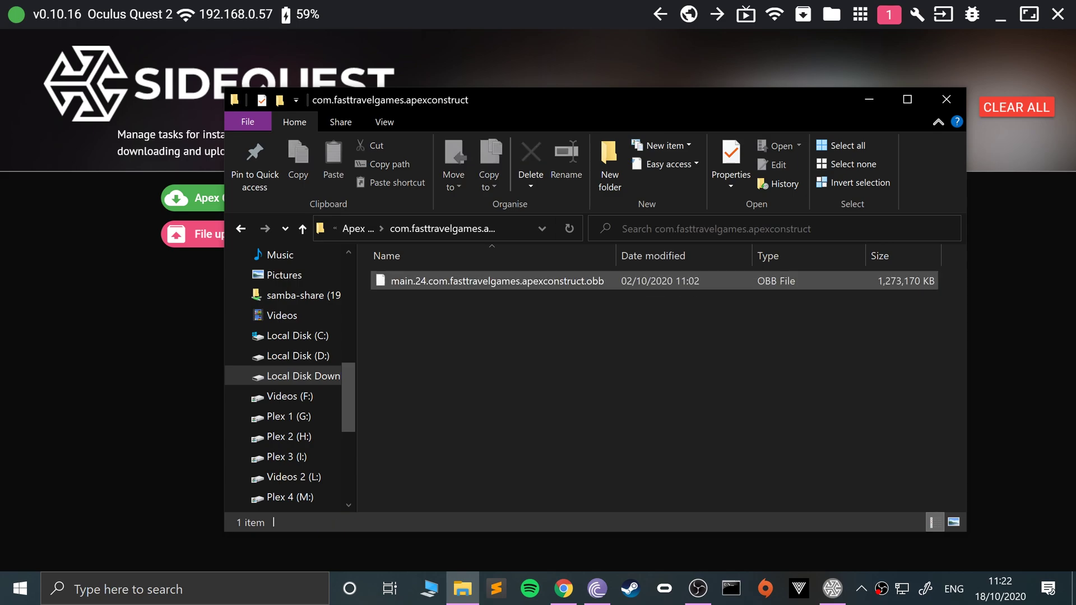
click(497, 281)
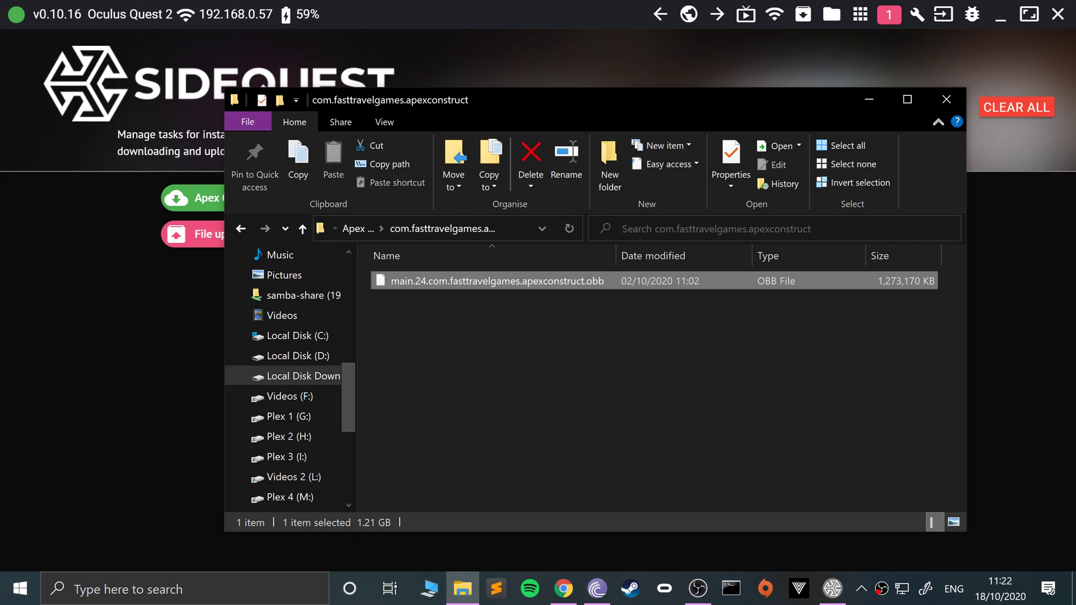
key(alt+Tab)
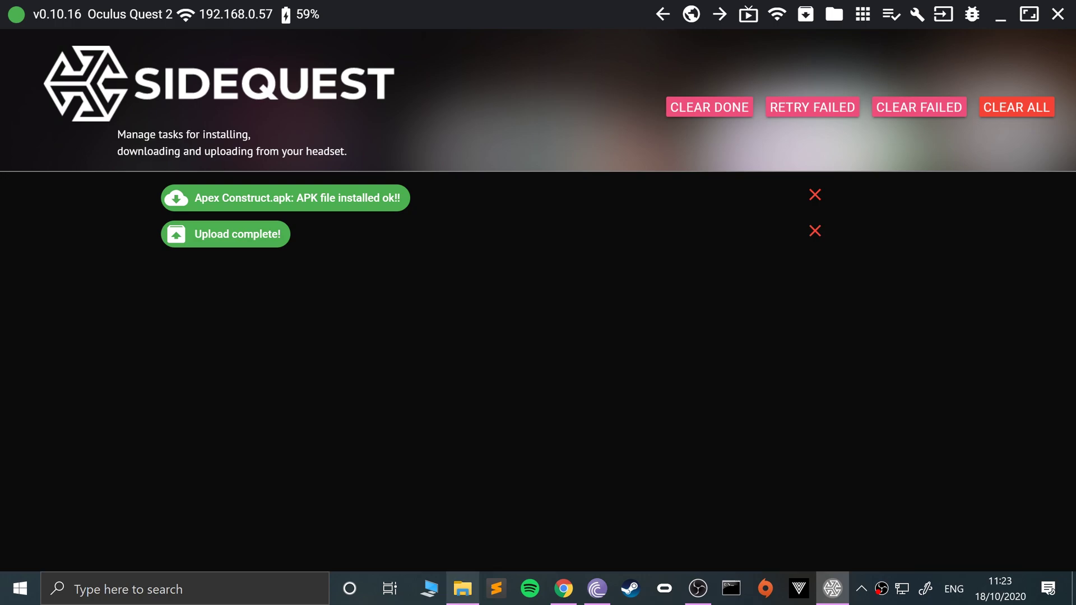
click(462, 588)
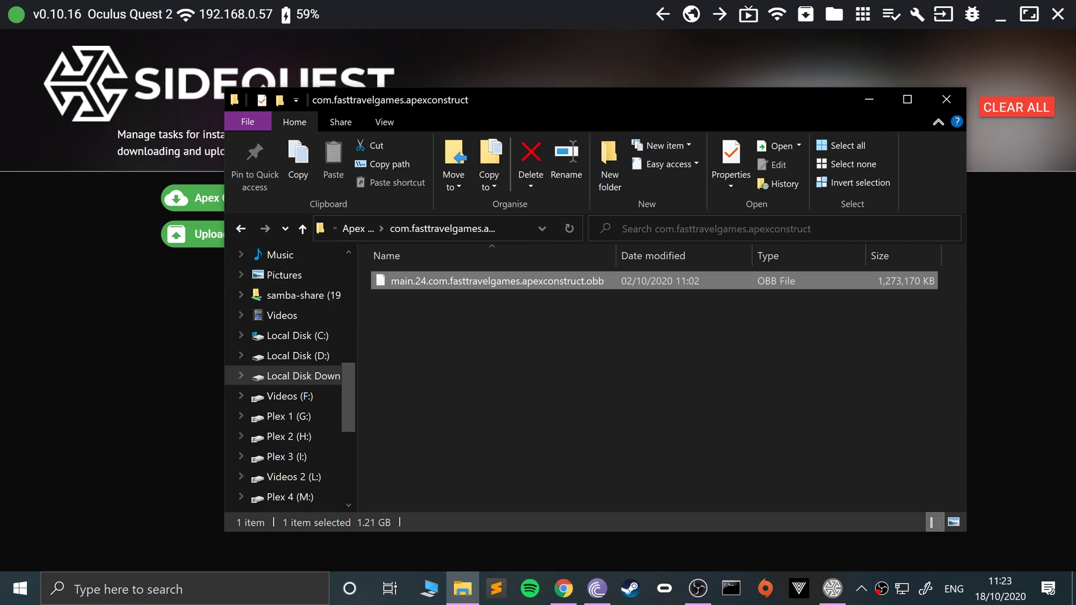
click(241, 228)
click(434, 298)
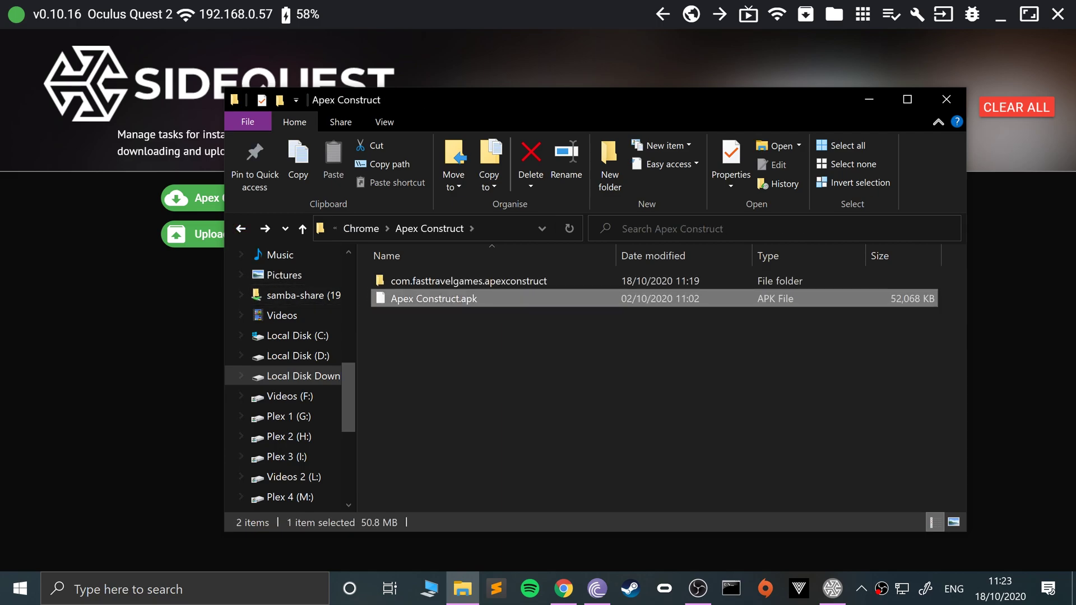
drag(434, 298, 247, 325)
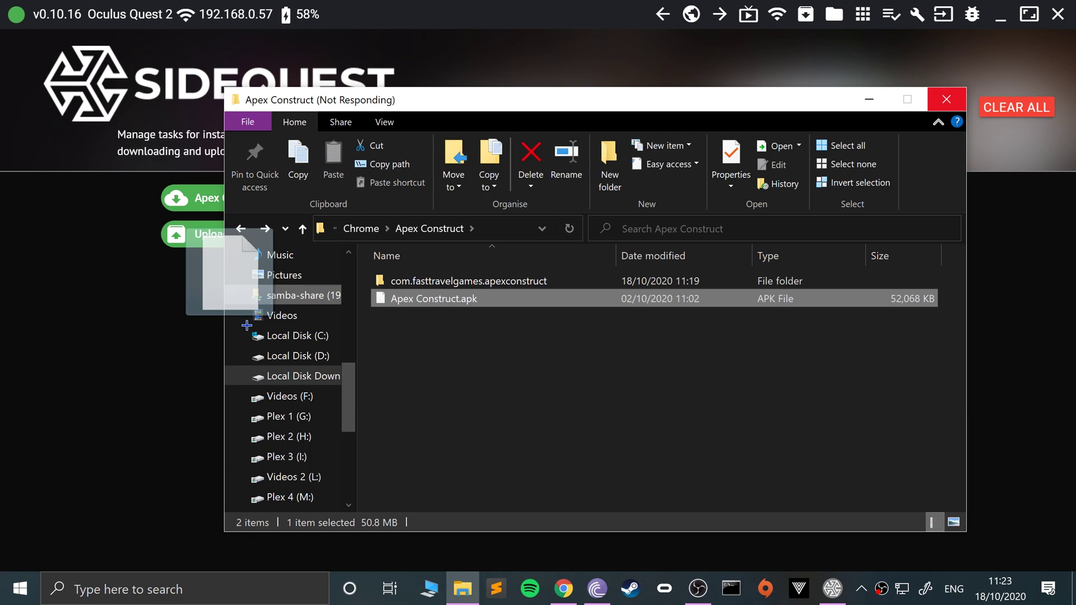
click(947, 99)
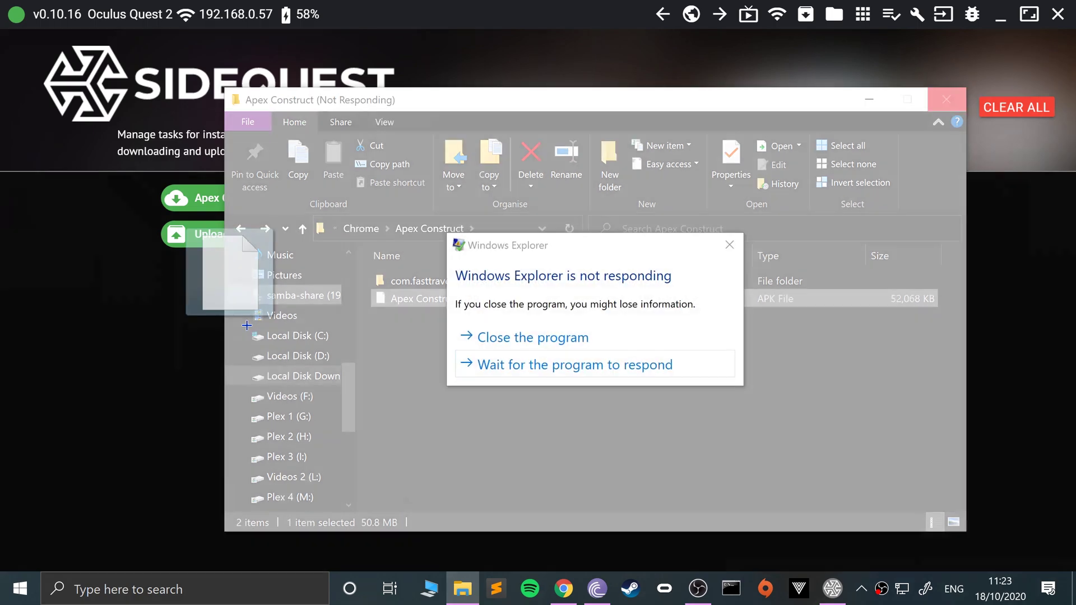
click(533, 337)
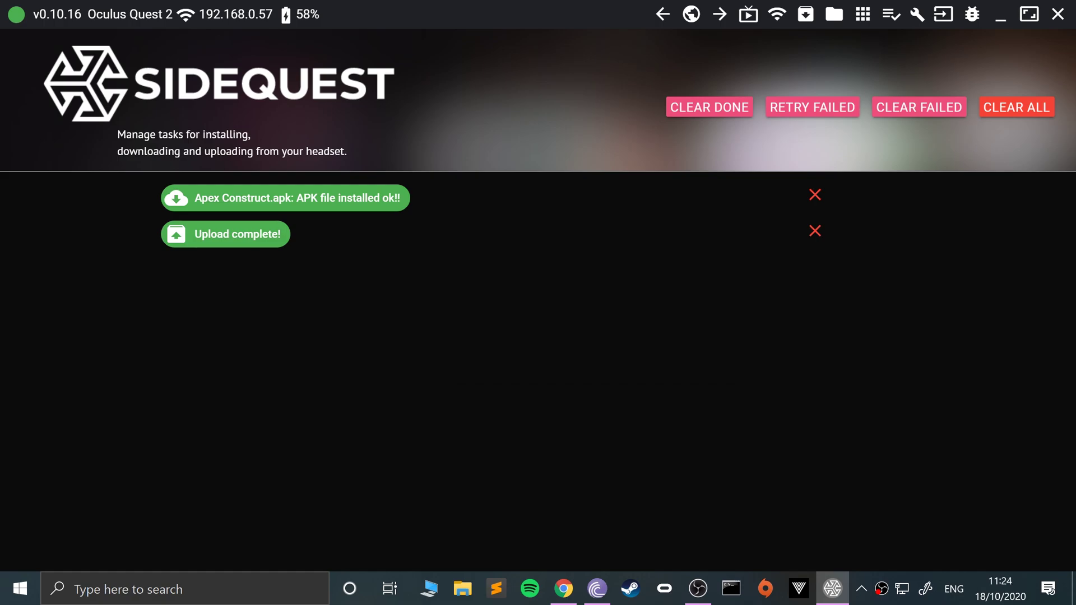
- Check the headset's Android > obb folder for the uploaded game folder, and return to the task list
click(834, 14)
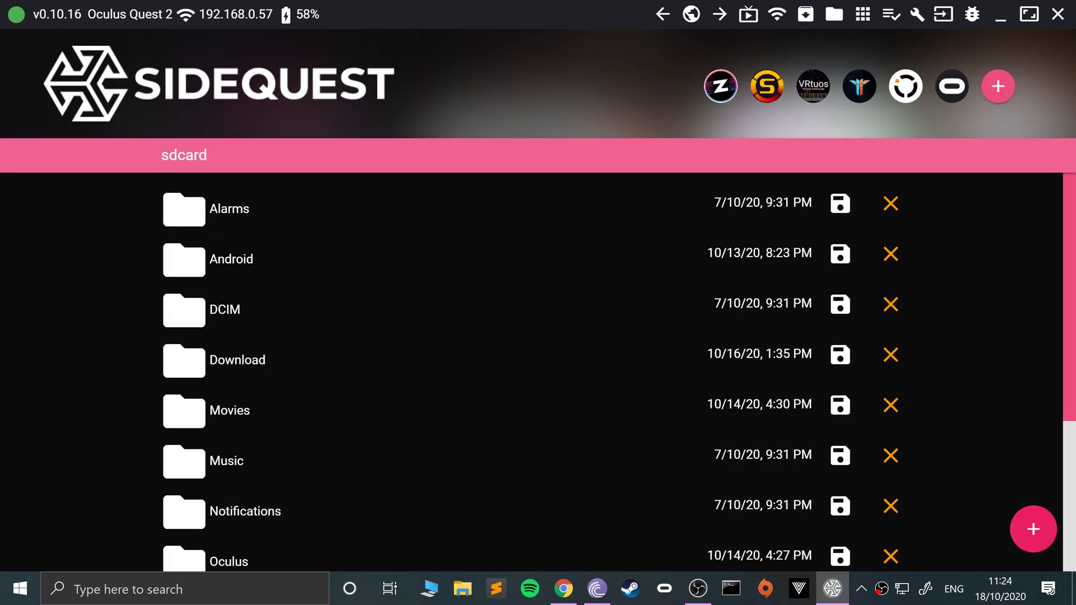
click(224, 259)
click(221, 259)
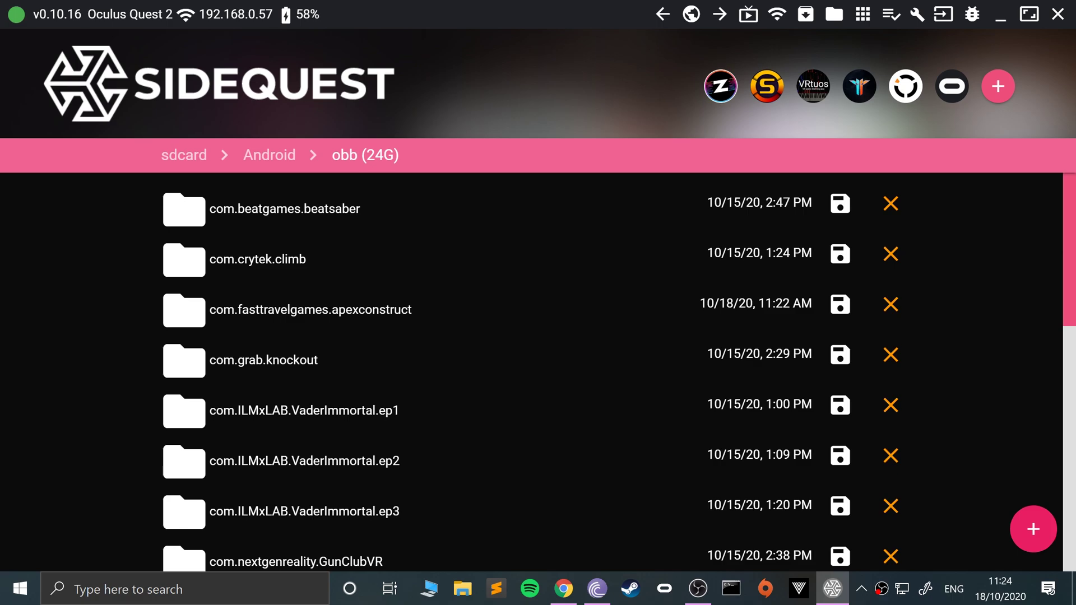
click(891, 14)
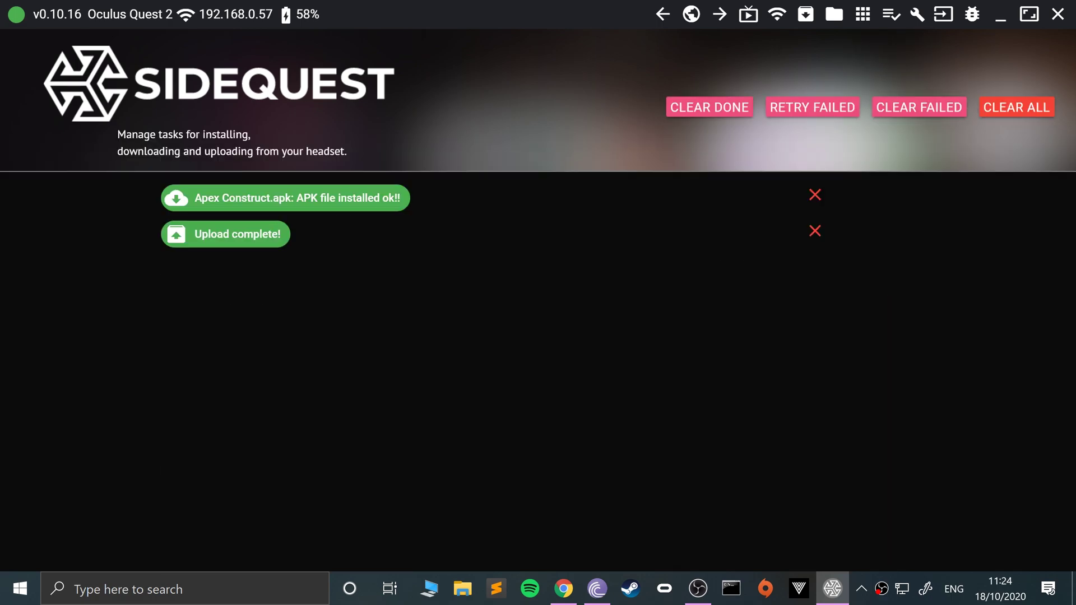